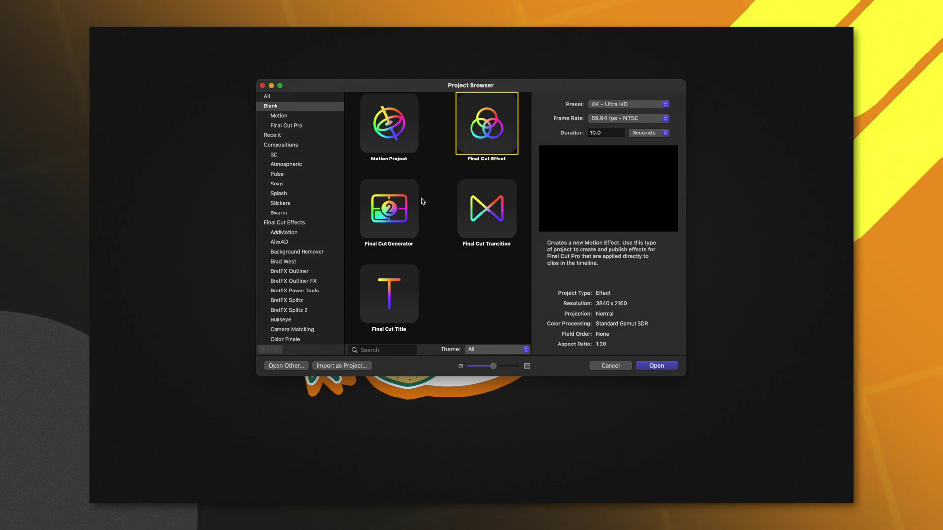
Step: Review the template descriptions, then create a new Final Cut Title project
click(477, 209)
click(408, 293)
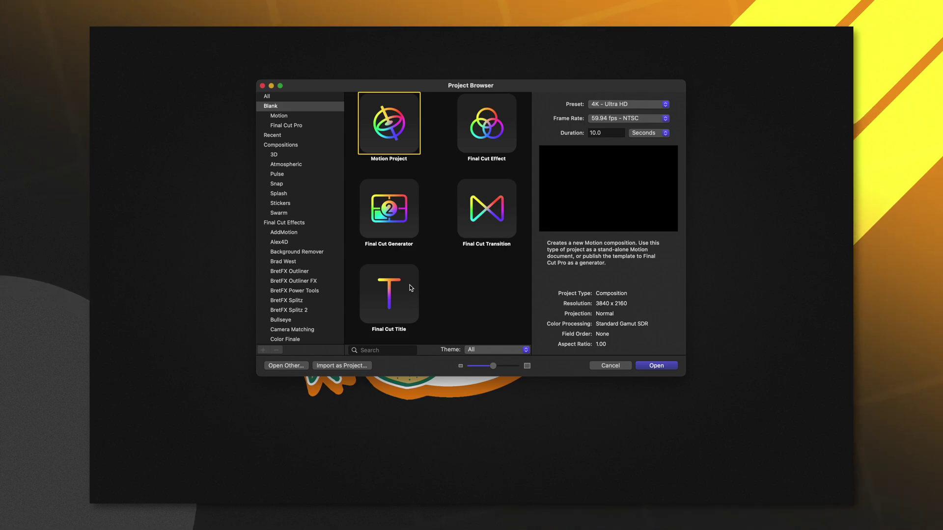
click(475, 144)
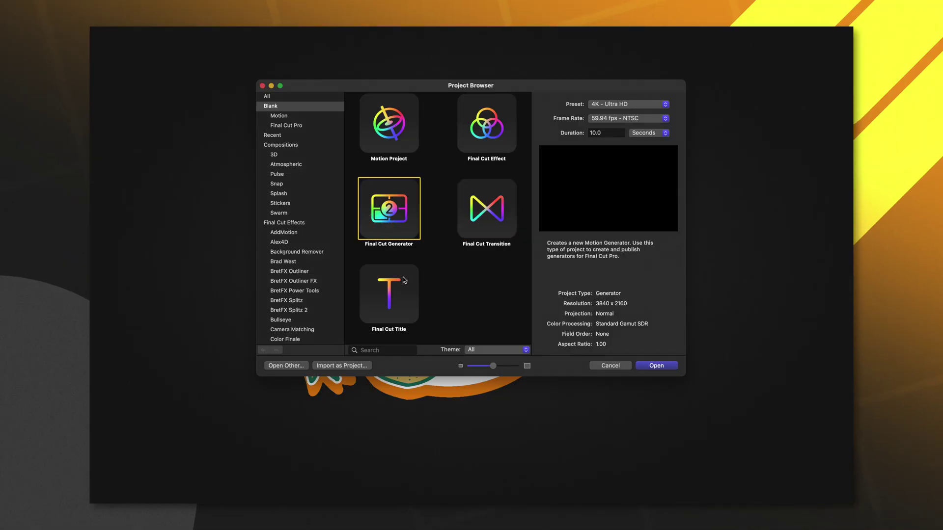
click(408, 298)
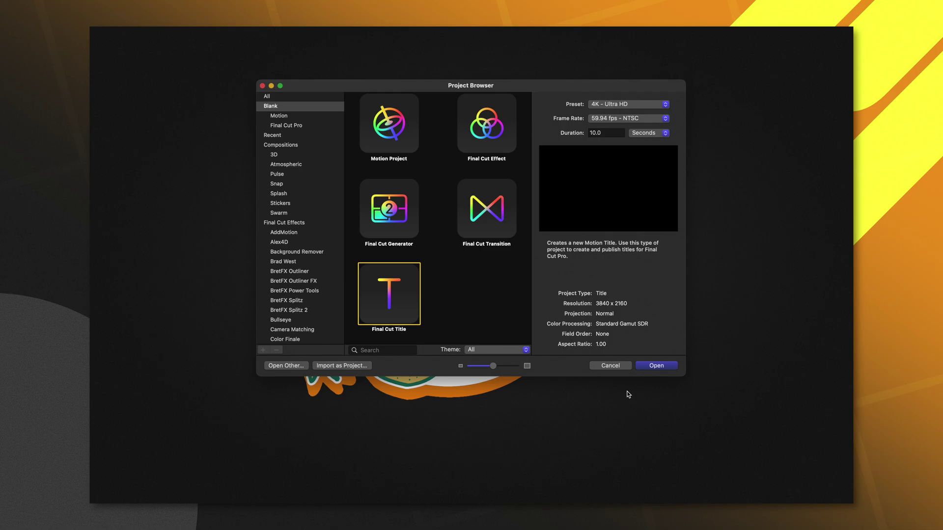
key(Return)
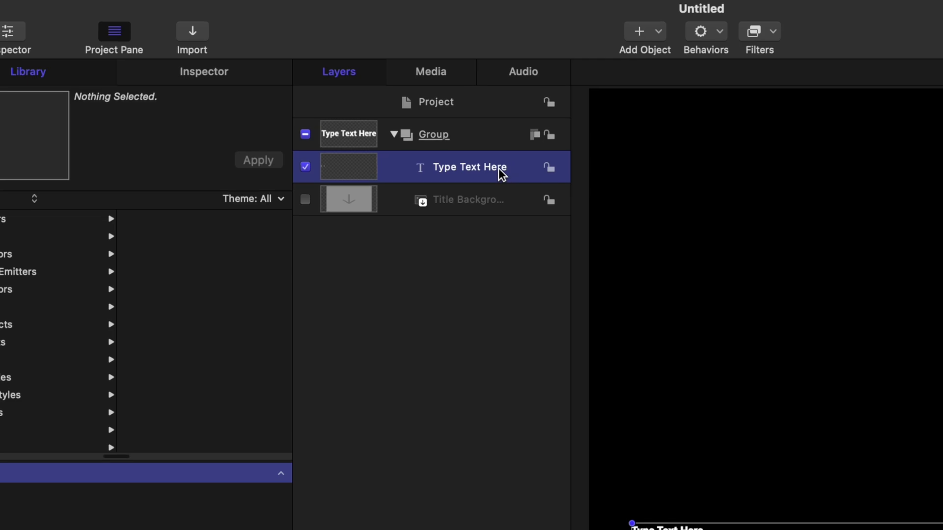
Step: Enable Title Background, then create a Final Cut Generator project and show its Inspector
click(475, 198)
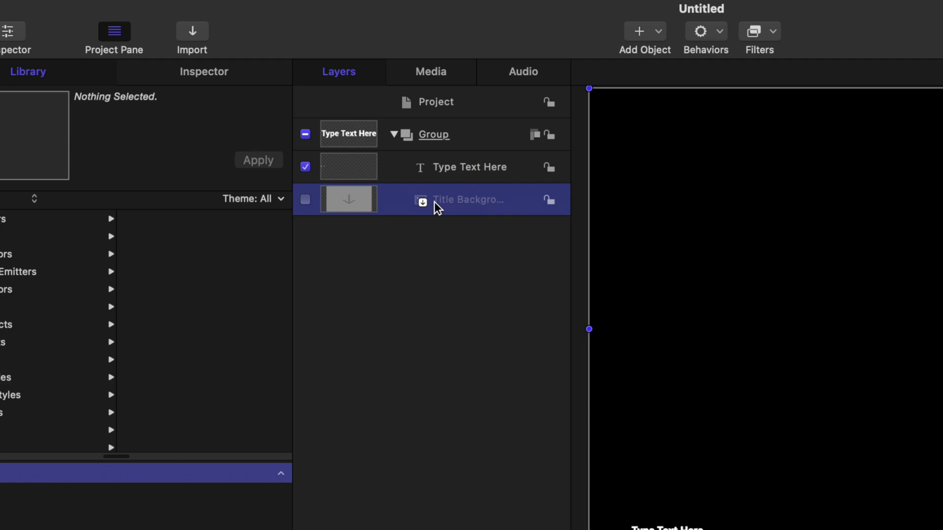
click(305, 199)
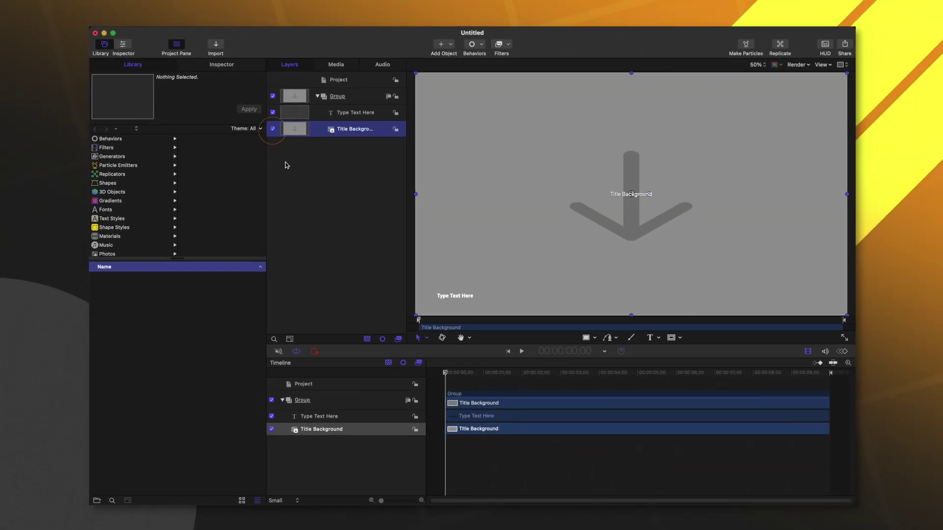
key(super+n)
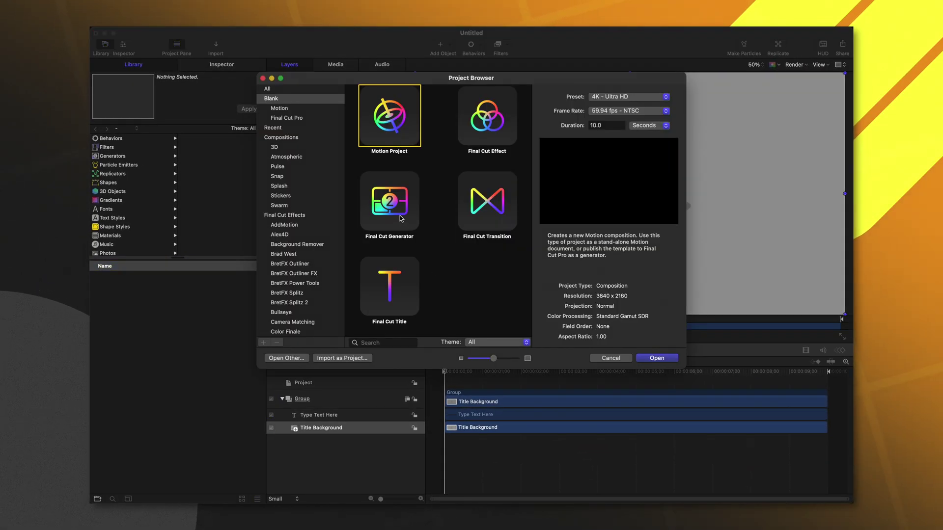
key(Return)
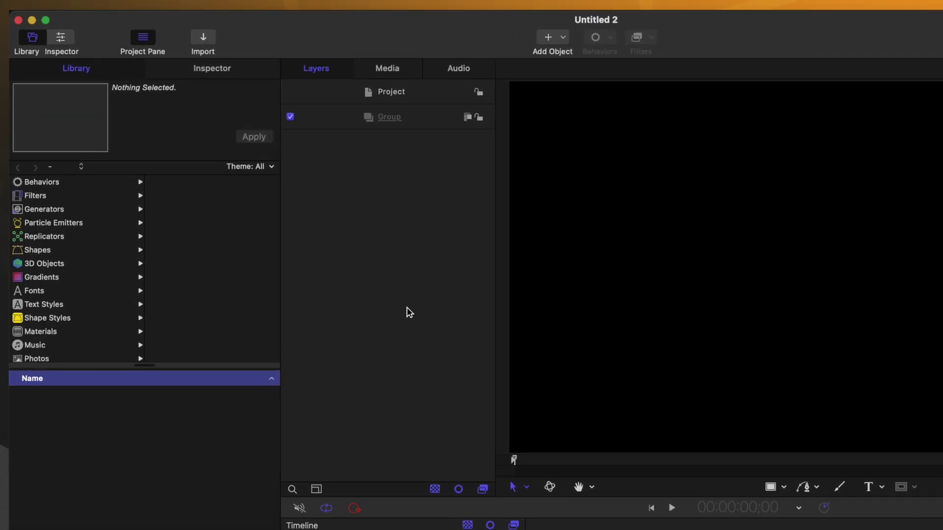
key(super+3)
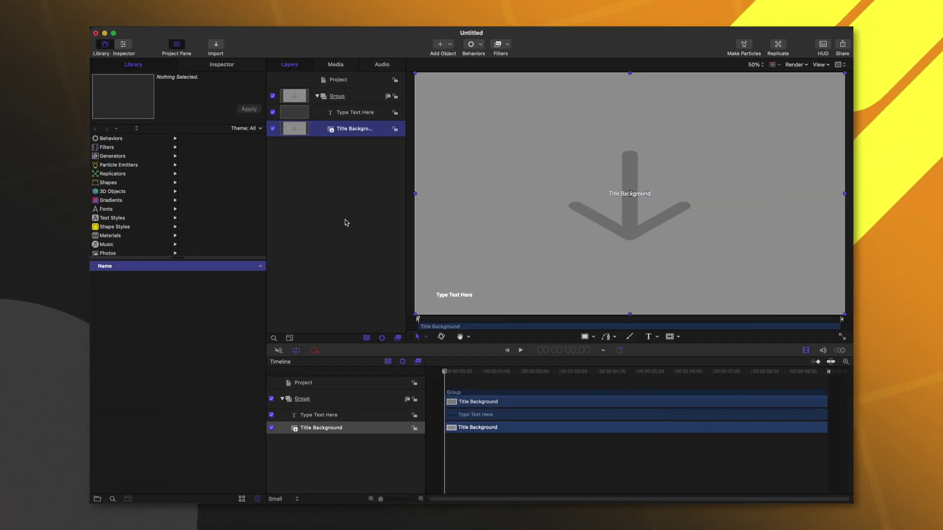
Step: Add a Colorize filter to Title Background and remap its white to cyan
click(337, 129)
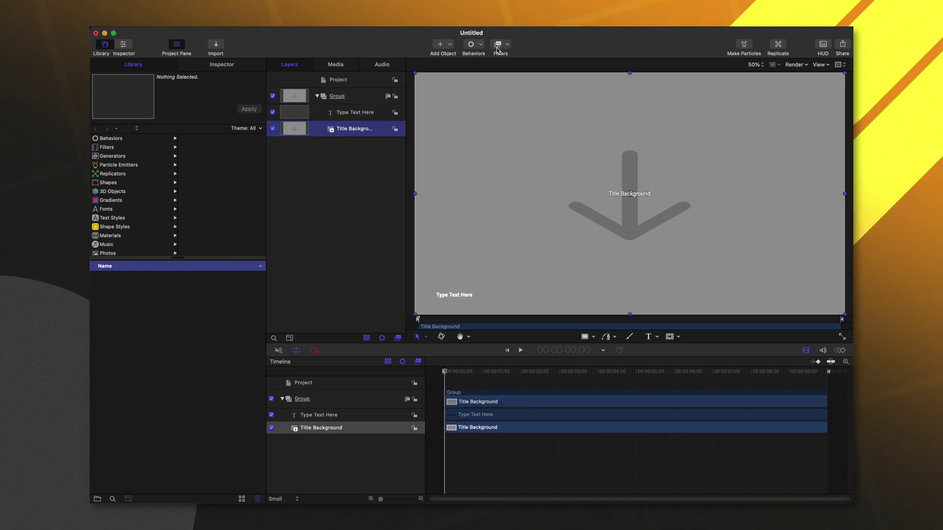
click(497, 45)
mouse_move(519, 97)
click(657, 165)
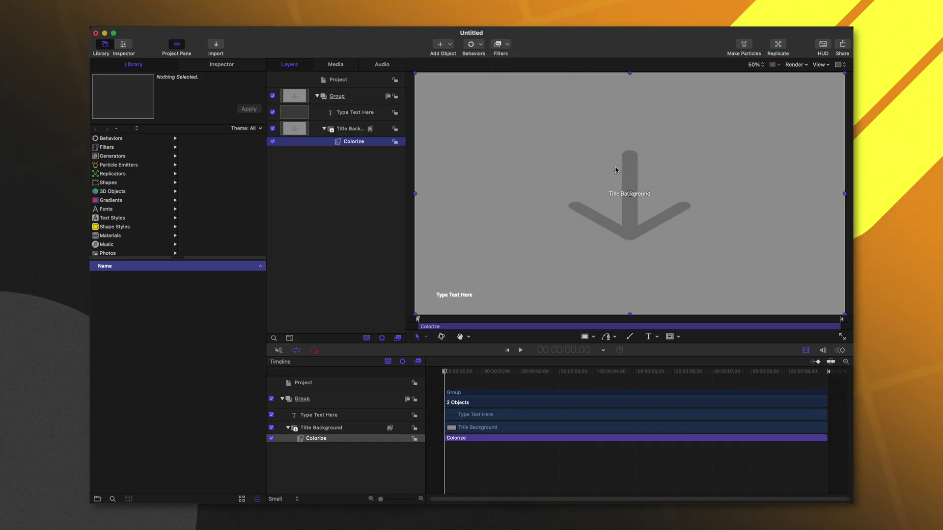
click(228, 68)
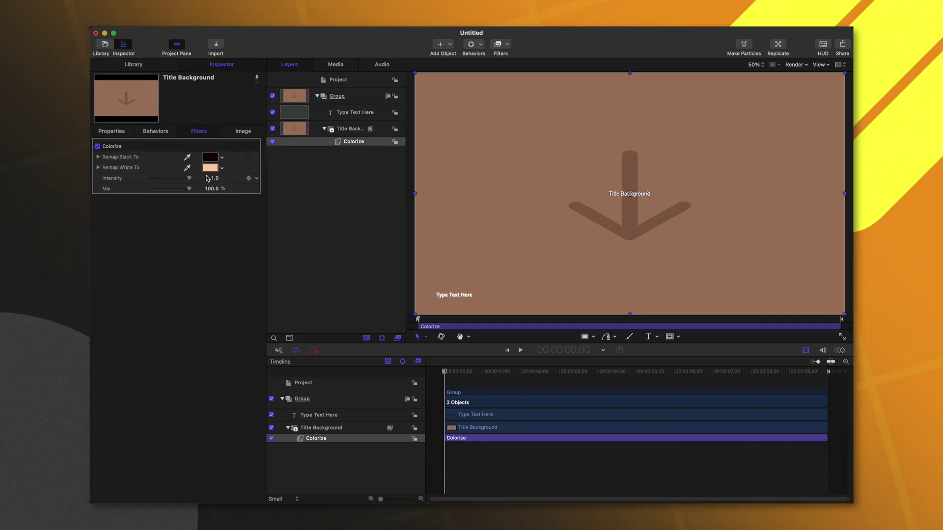
click(218, 170)
click(403, 259)
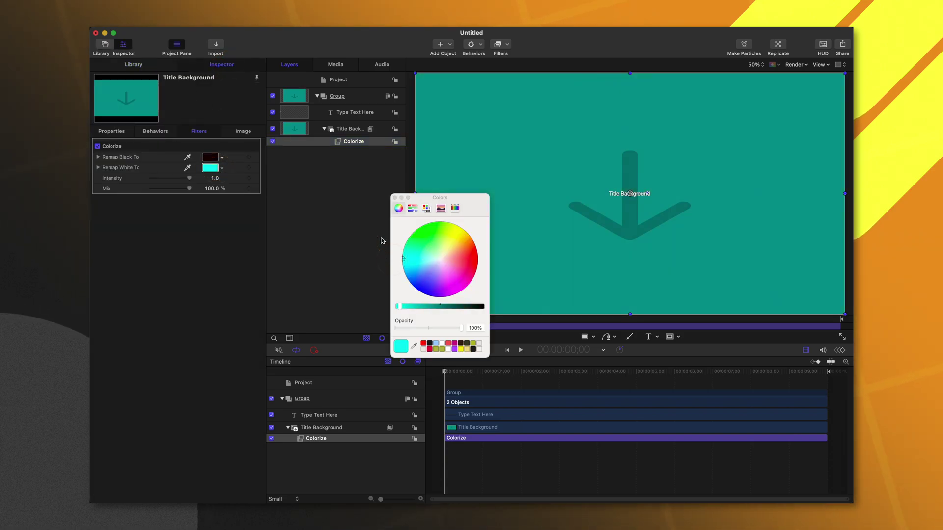
click(394, 197)
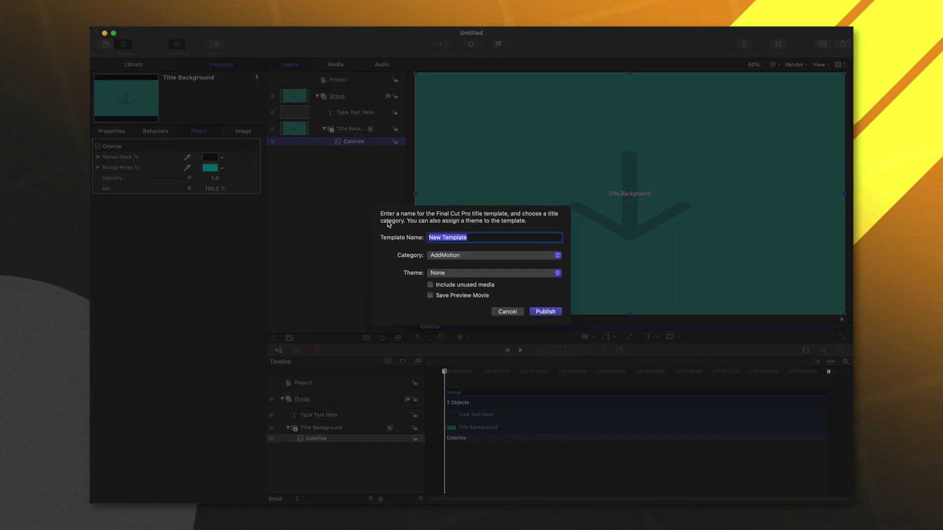
Step: Publish the title as 'Title Project' in the Tests category, then switch to Final Cut Pro
text(Project)
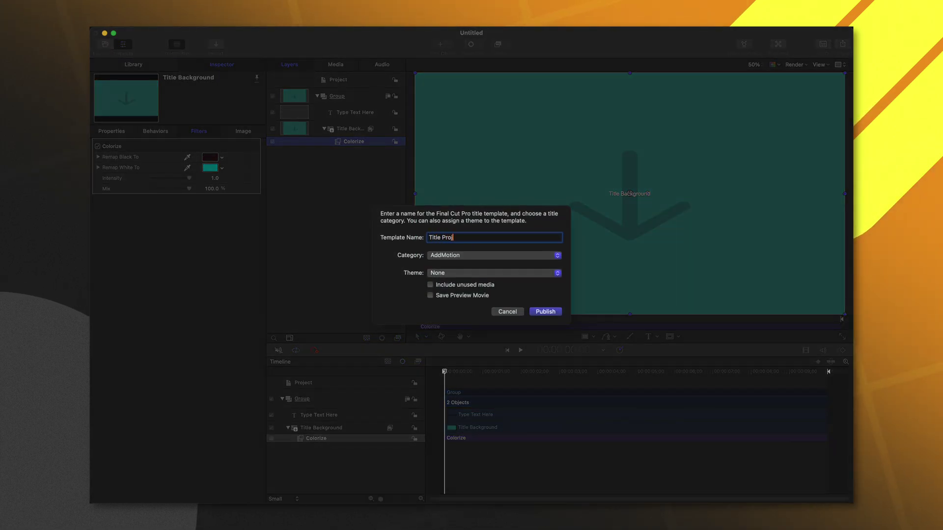
click(473, 254)
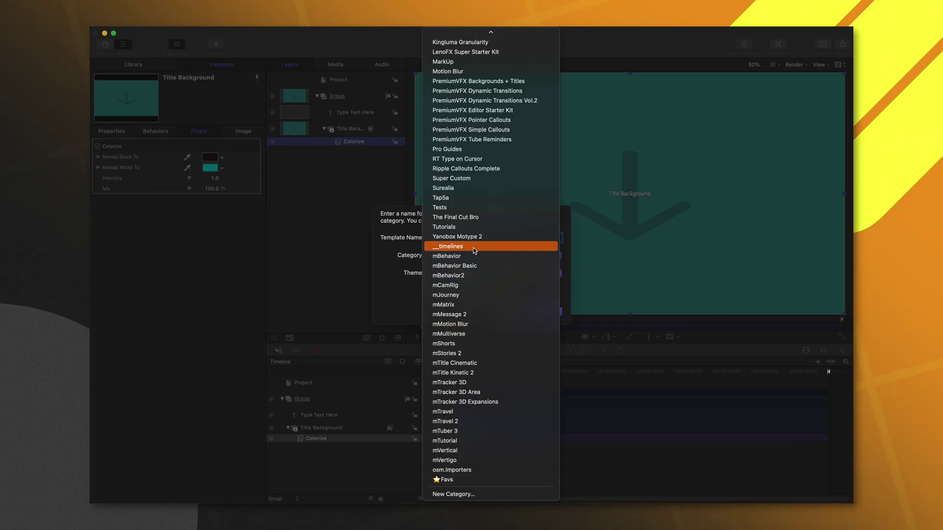
click(465, 209)
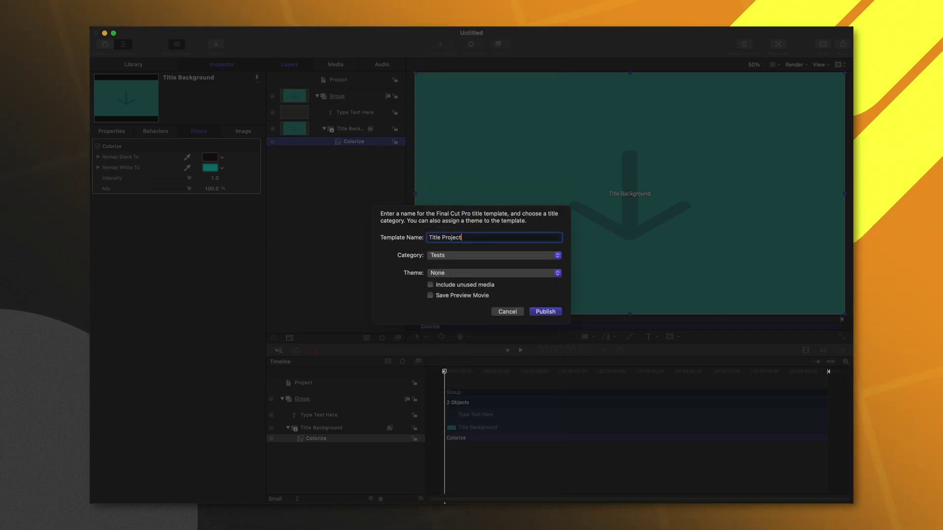
key(Return)
click(392, 483)
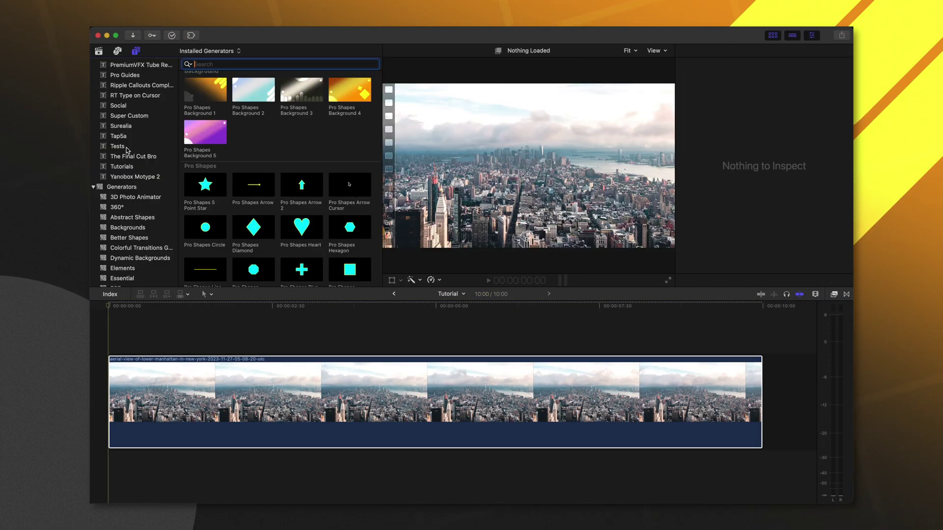
Step: Place the Title Project title from Titles > Tests above the aerial city clip
click(126, 147)
scroll(277, 172, down, 5)
drag(301, 120, 229, 345)
Step: Preview the title in the enlarged viewer and shift its frame up and right
key(ctrl+super+1)
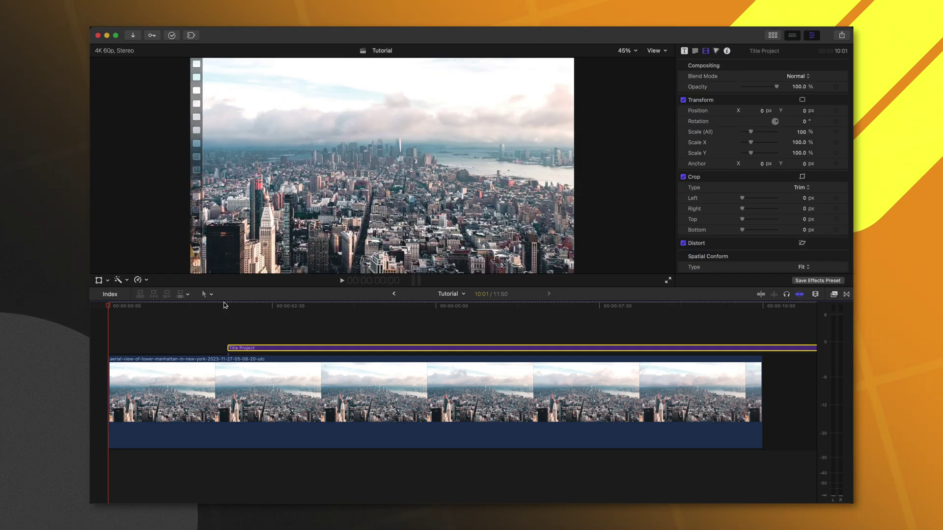
drag(224, 305, 241, 307)
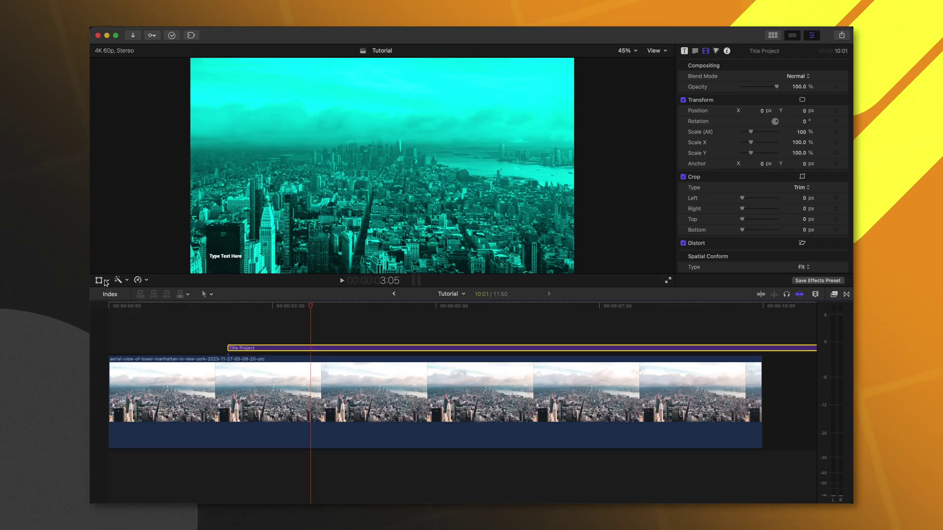
click(98, 281)
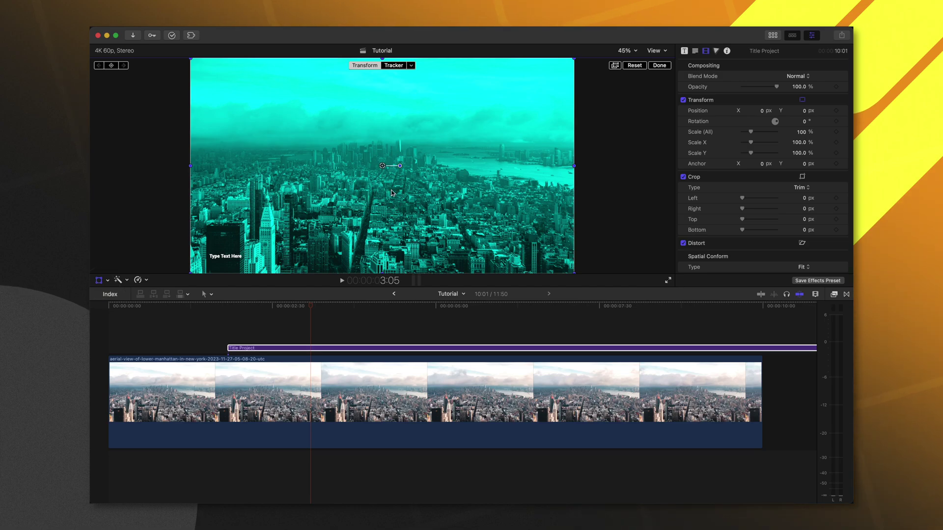
drag(383, 167, 444, 194)
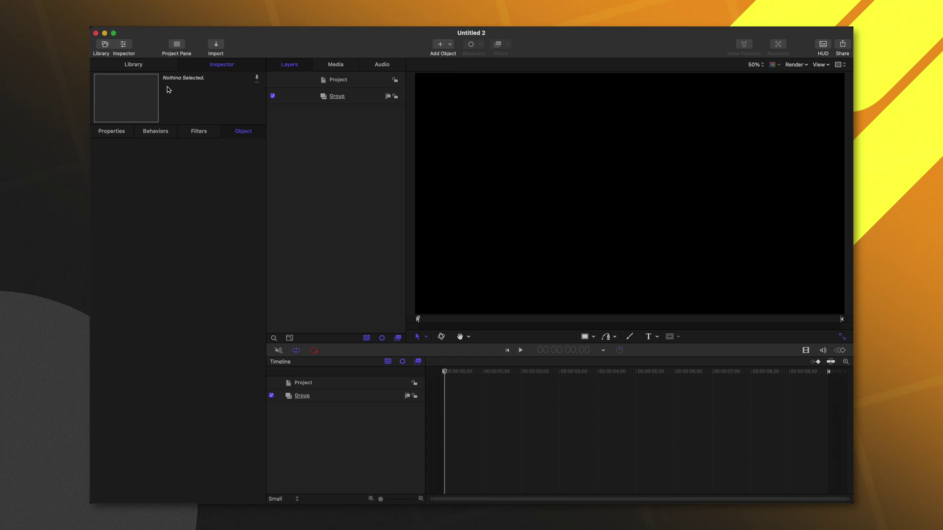
Step: Add a Gradient generator from the Library to the generator project's layers
click(142, 65)
click(112, 156)
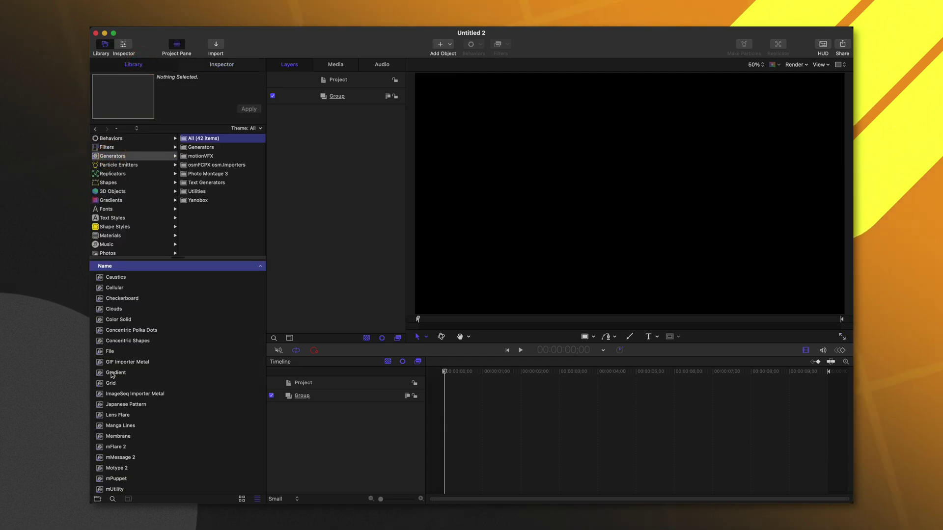
drag(116, 373, 352, 214)
Step: Publish the project as the generator template 'Gradient' in the Tests category
key(super+s)
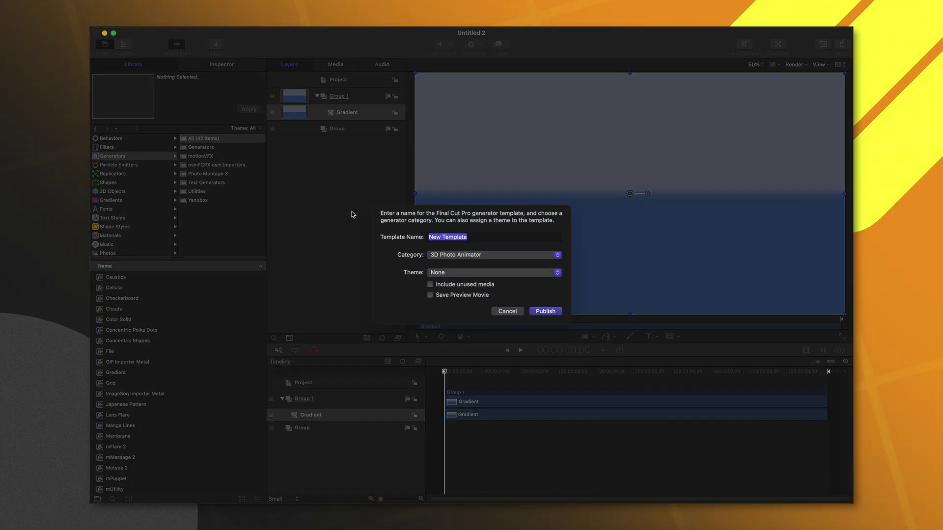
click(466, 256)
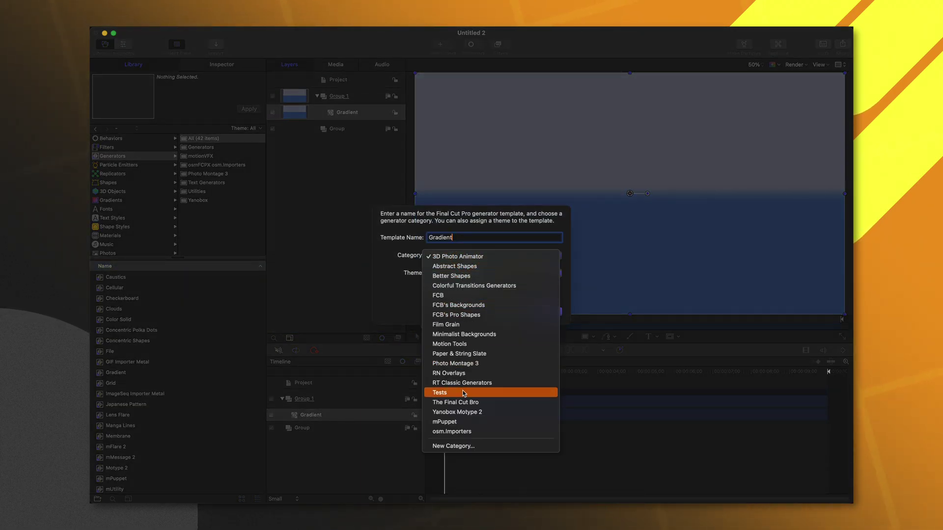
click(464, 393)
click(546, 311)
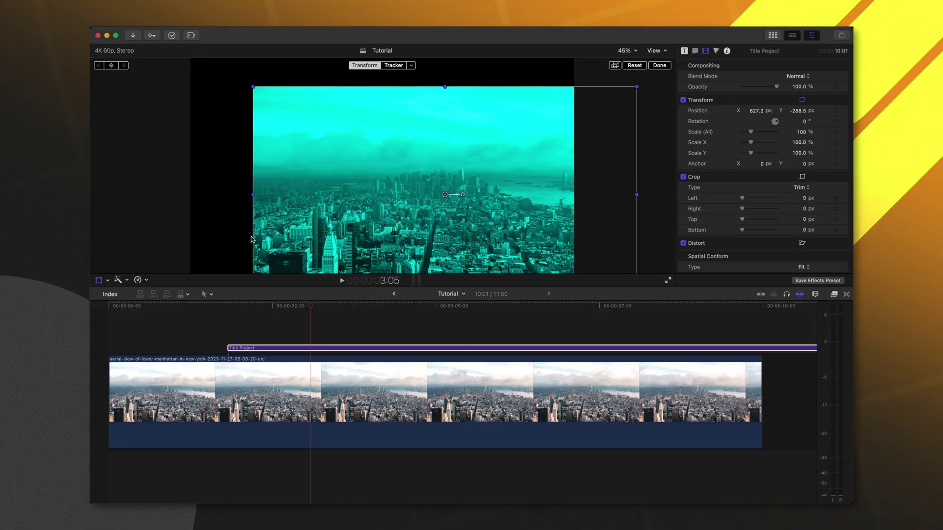
Step: Place the Gradient generator from Generators > Tests above the title in the timeline
key(alt+super+1)
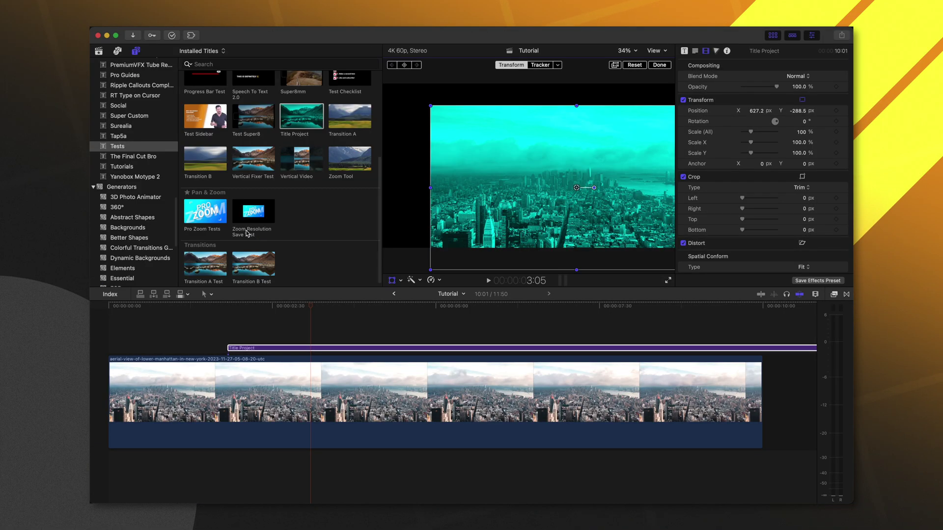
scroll(145, 226, down, 10)
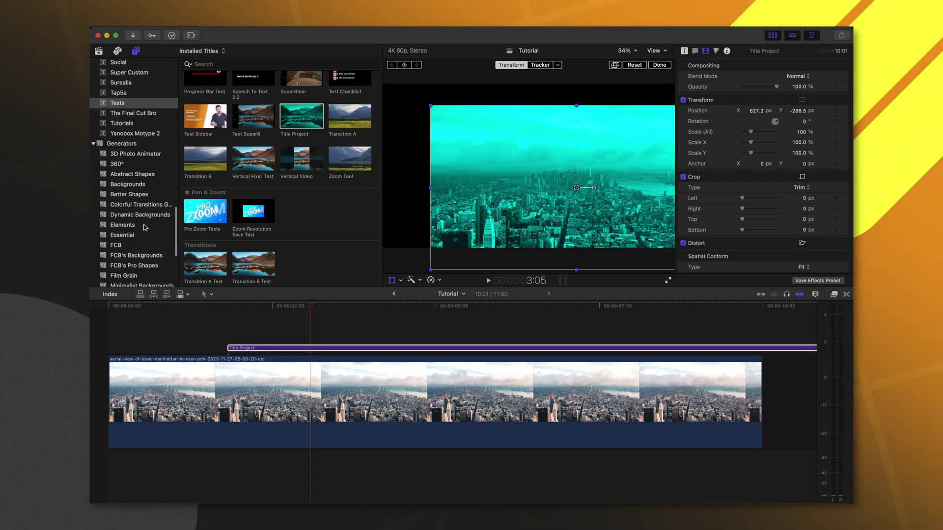
click(133, 250)
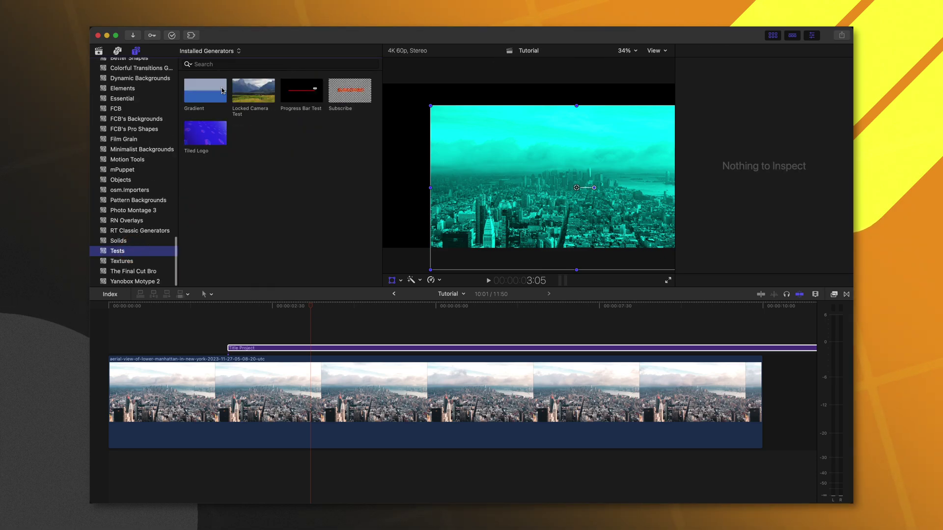
drag(166, 260, 153, 330)
Step: Reposition the gradient in the enlarged viewer and re-enable the Gradient clip so it shows
key(ctrl+super+1)
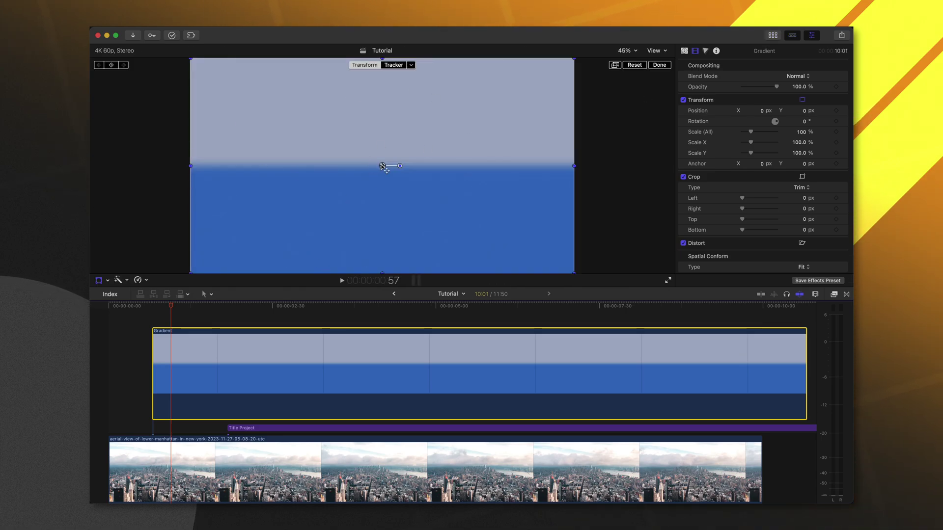
click(382, 166)
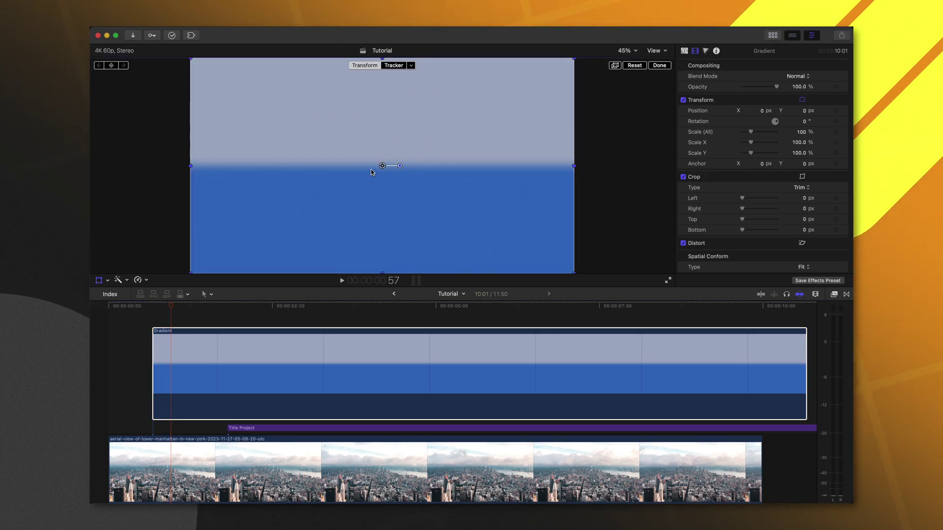
mouse_move(382, 166)
mouse_down()
mouse_move(519, 239)
mouse_move(383, 107)
mouse_move(464, 226)
mouse_move(528, 105)
mouse_move(471, 233)
mouse_move(416, 154)
mouse_move(406, 151)
mouse_move(384, 182)
mouse_up()
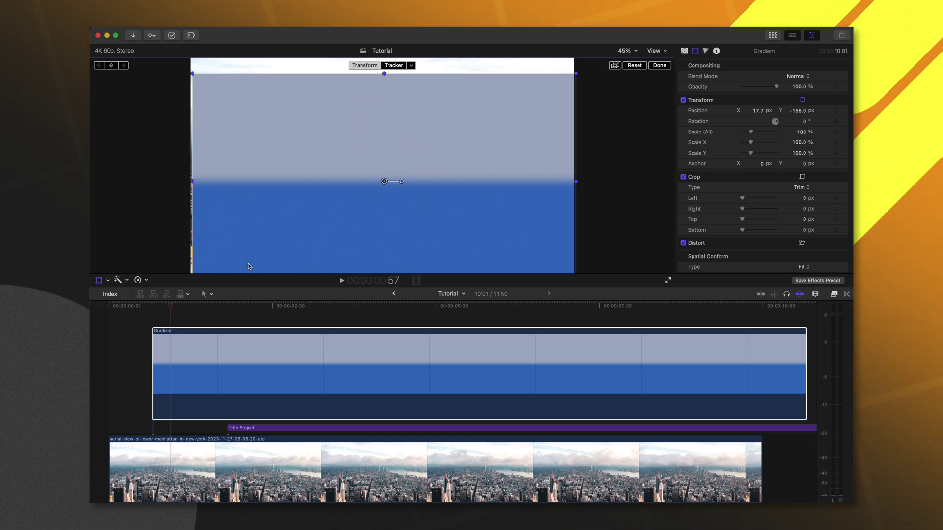
click(158, 468)
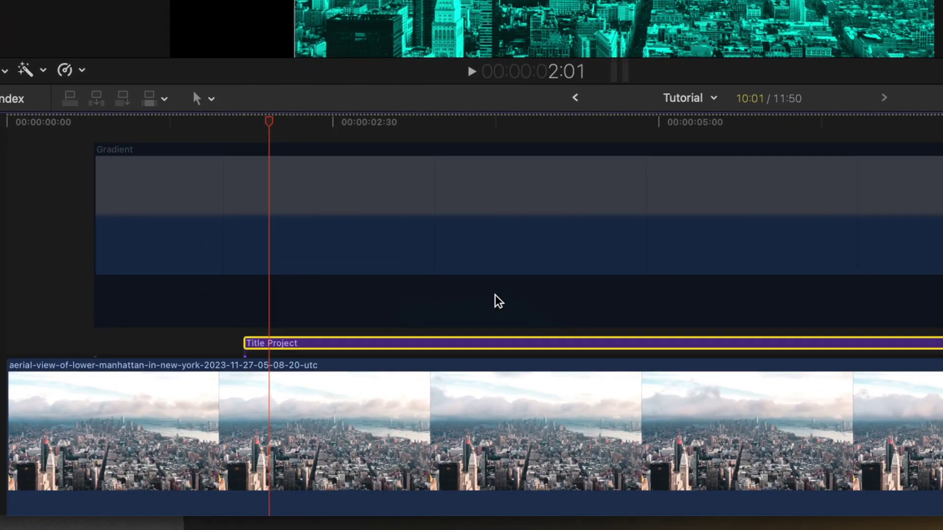
click(326, 227)
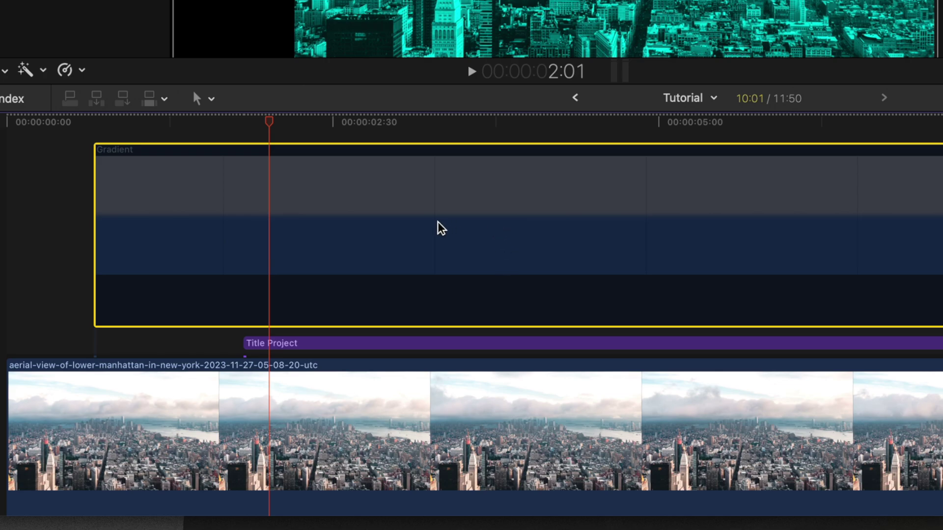
key(v)
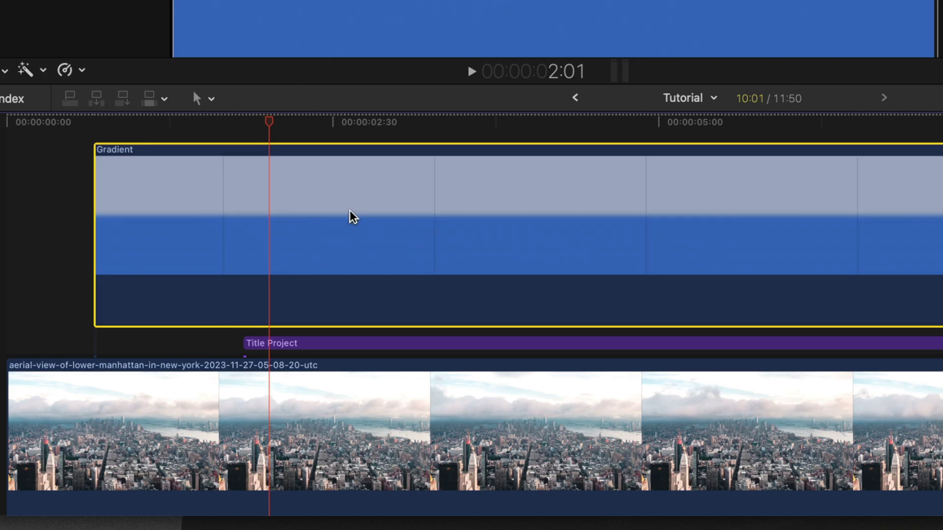